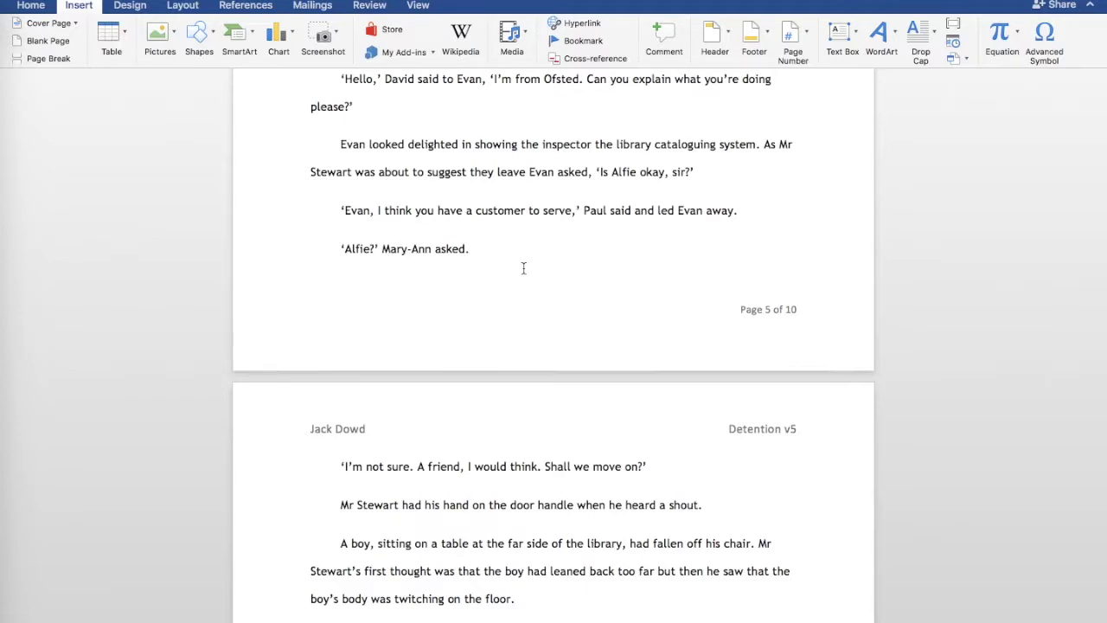
- Show the Home ribbon's text formatting and style options for the Detention v5 manuscript
left_click(31, 7)
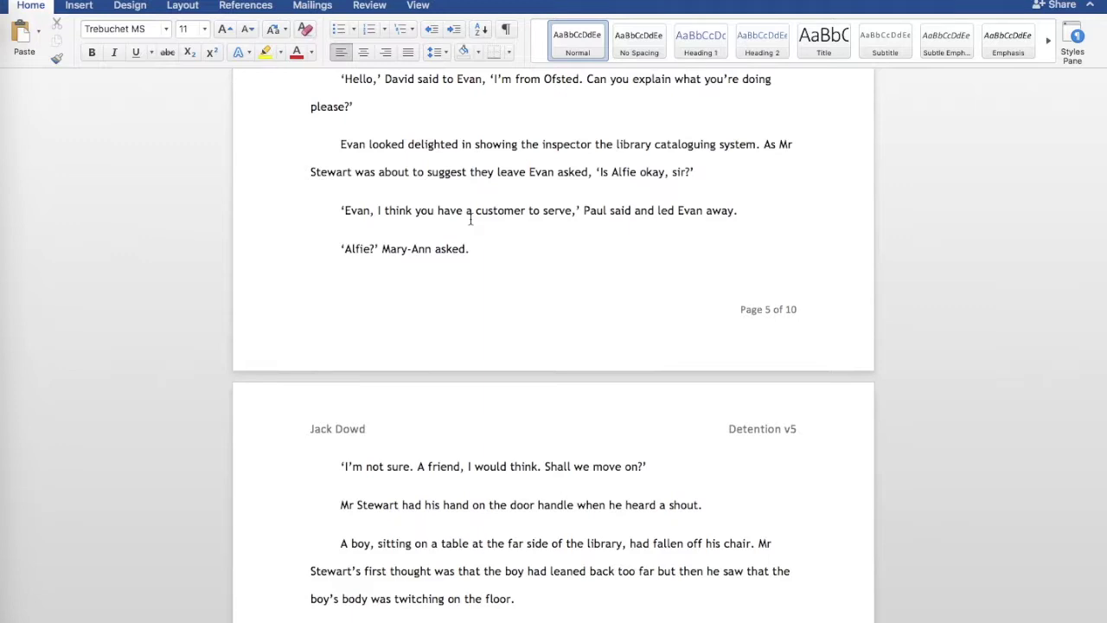
- Read down page 5 of the manuscript to its closing dialogue line above the footer
scroll(470, 219, "down", 1)
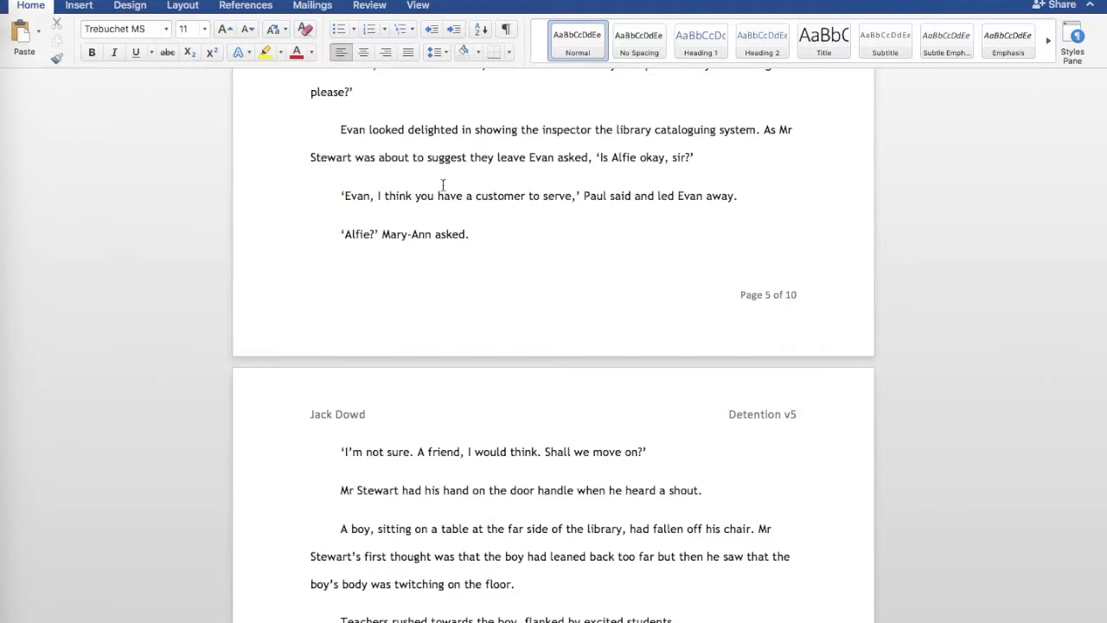
left_click(78, 6)
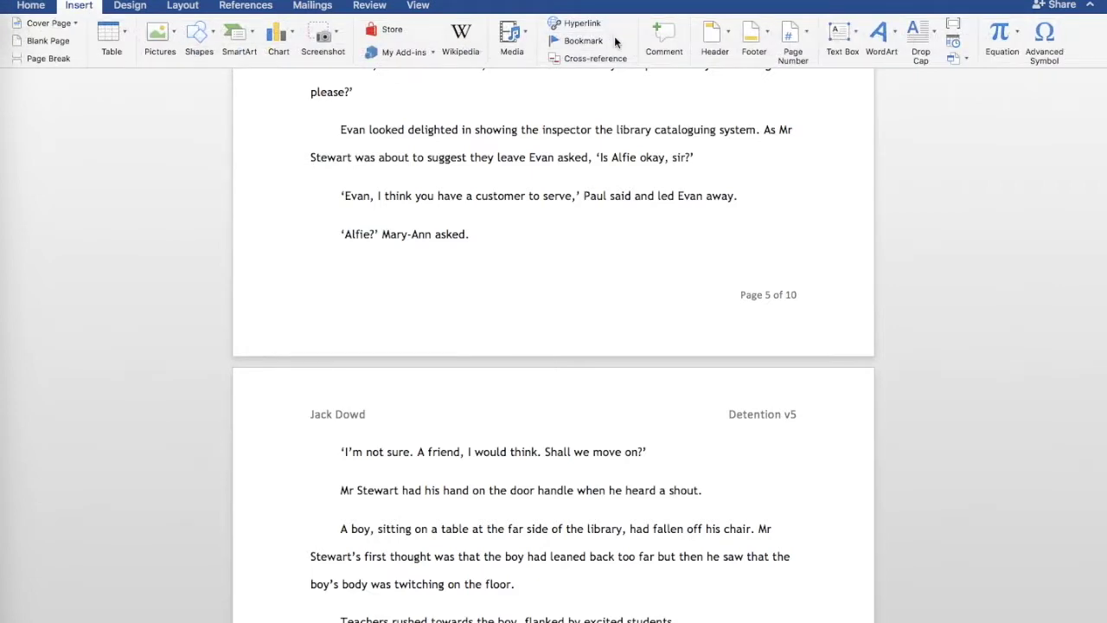
left_click(792, 39)
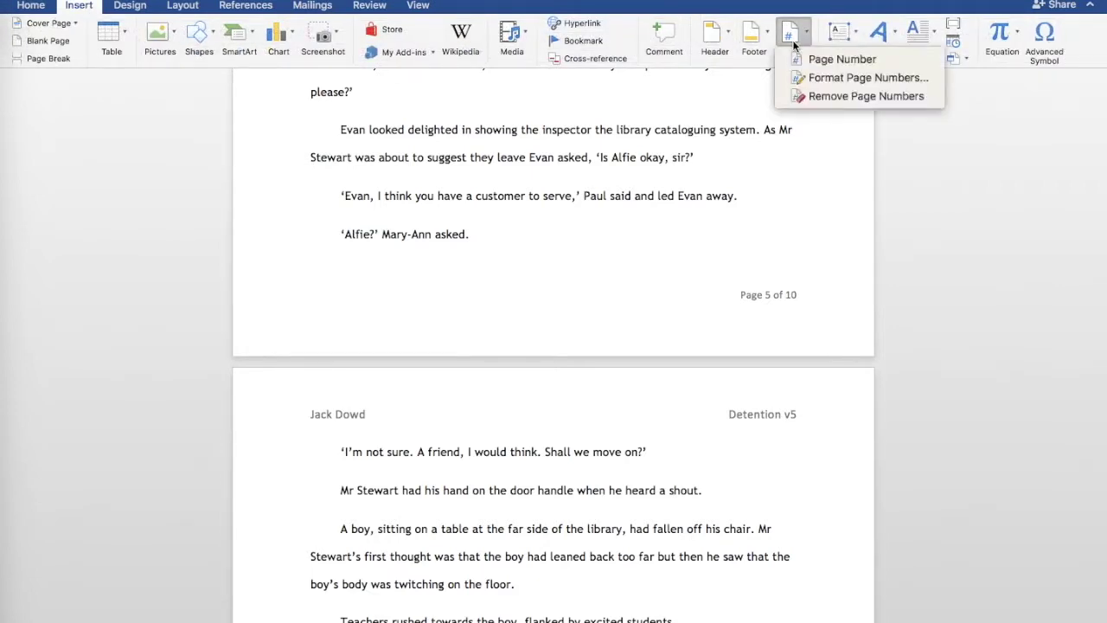
left_click(624, 234)
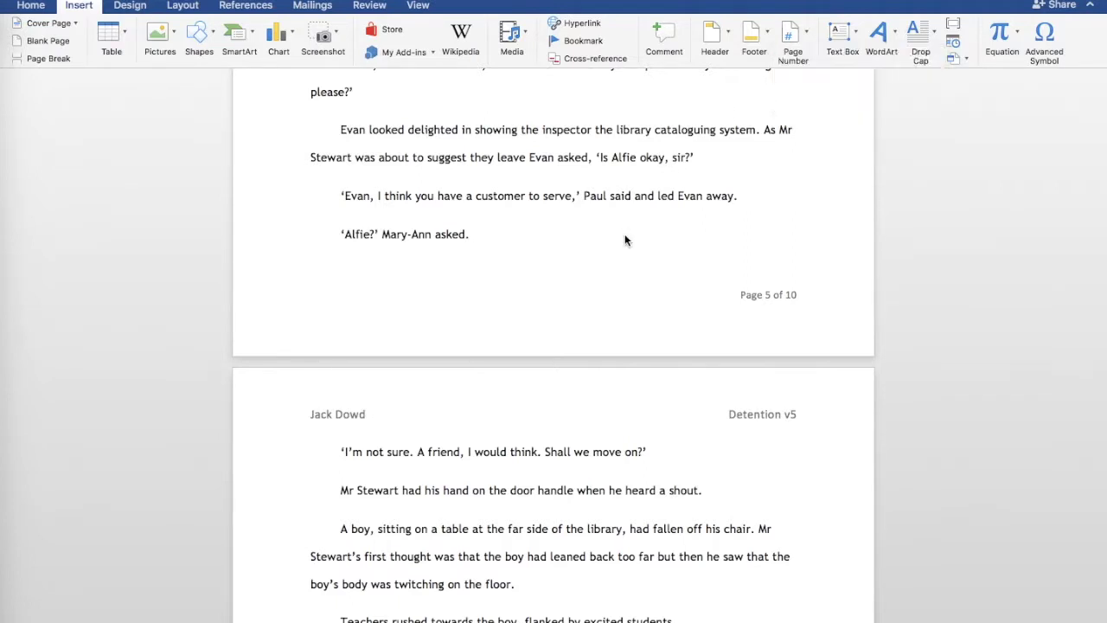
scroll(624, 233, "down", 3)
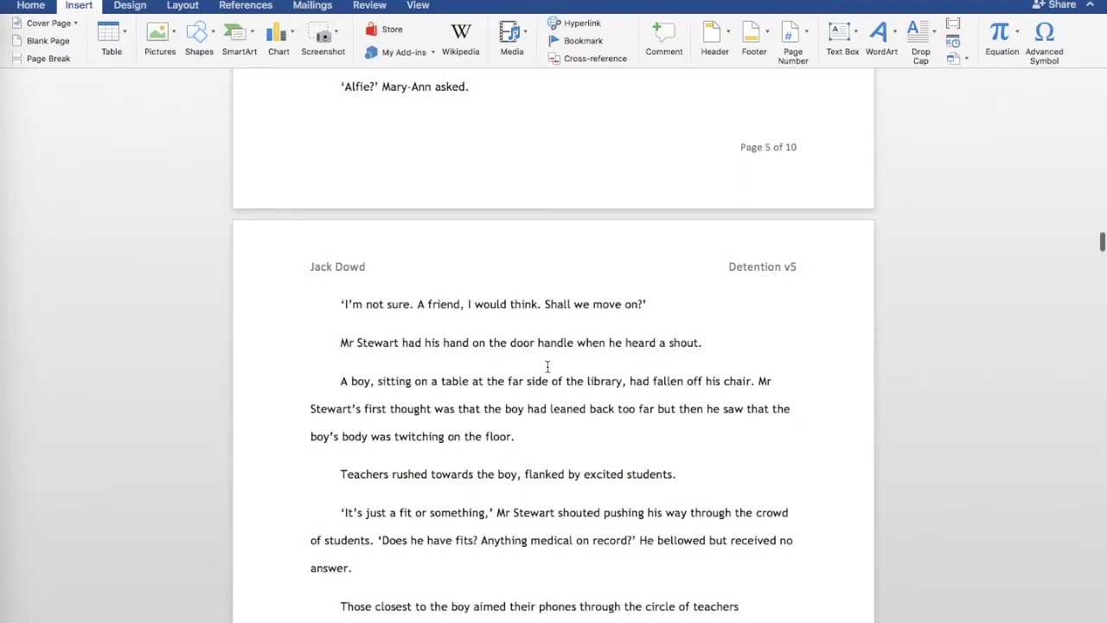
- Preview the whole manuscript single-spaced, restore double spacing, deselect, then open Mission Control
scroll(547, 366, "down", 4)
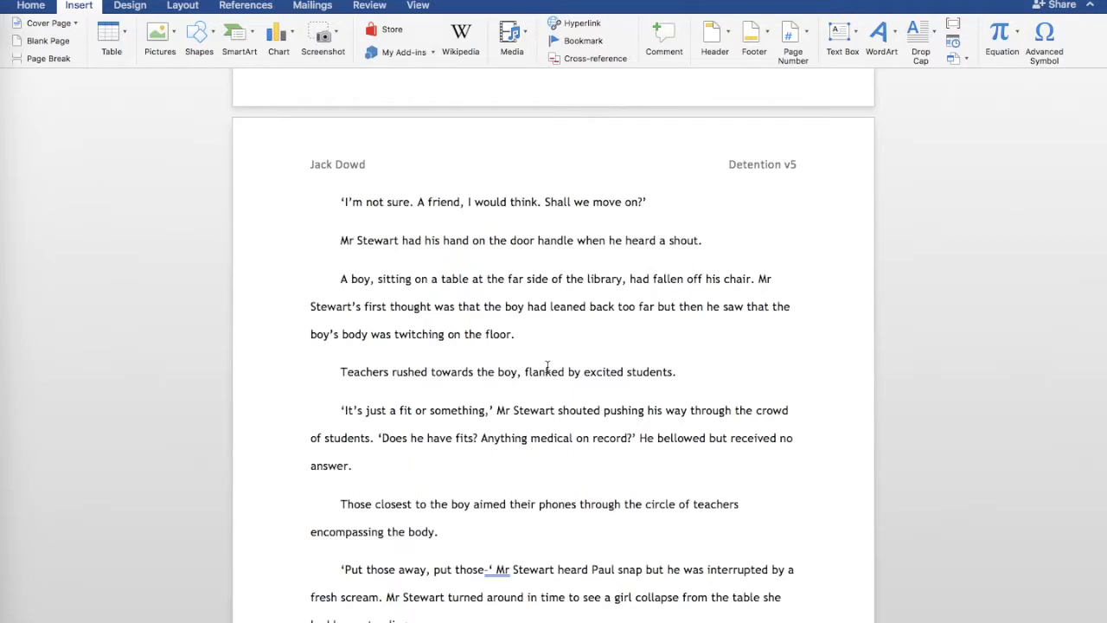
key("super+a")
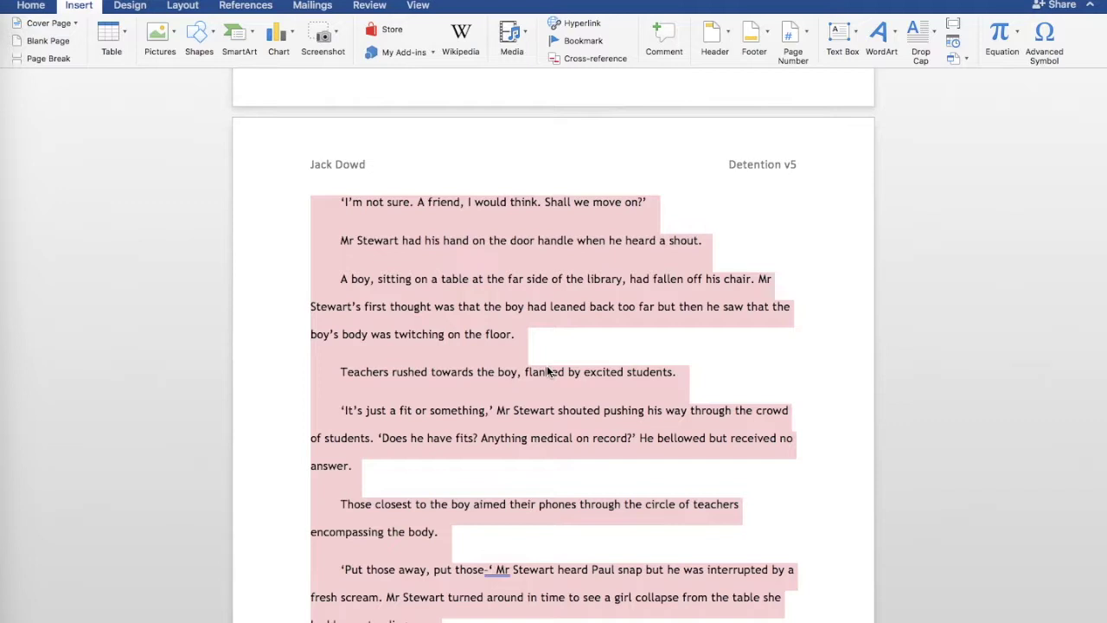
key("super+1")
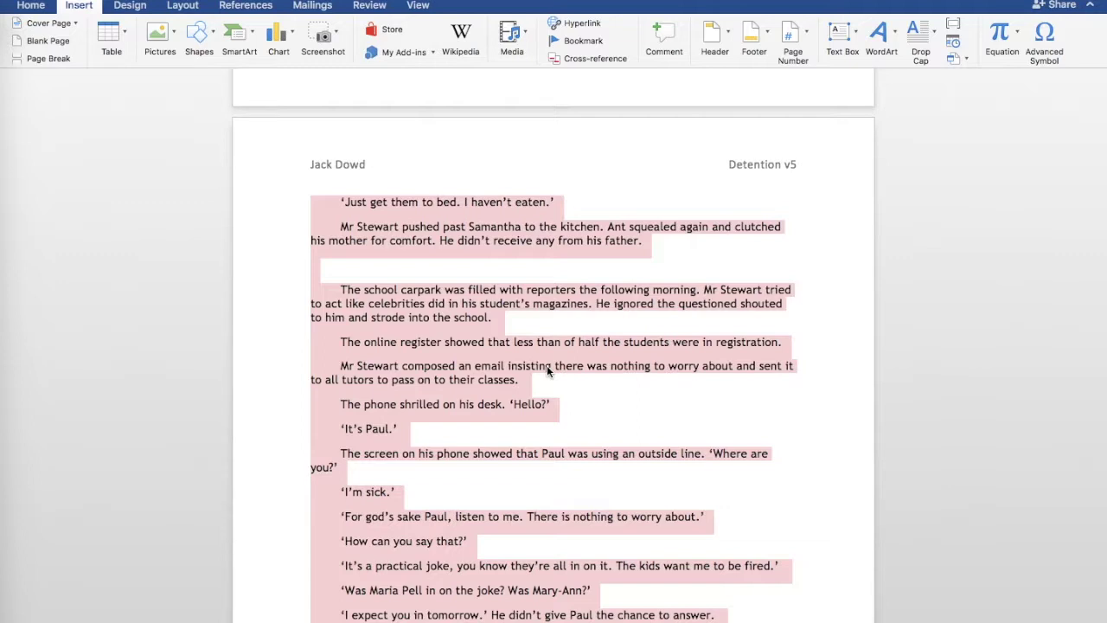
key("super+2")
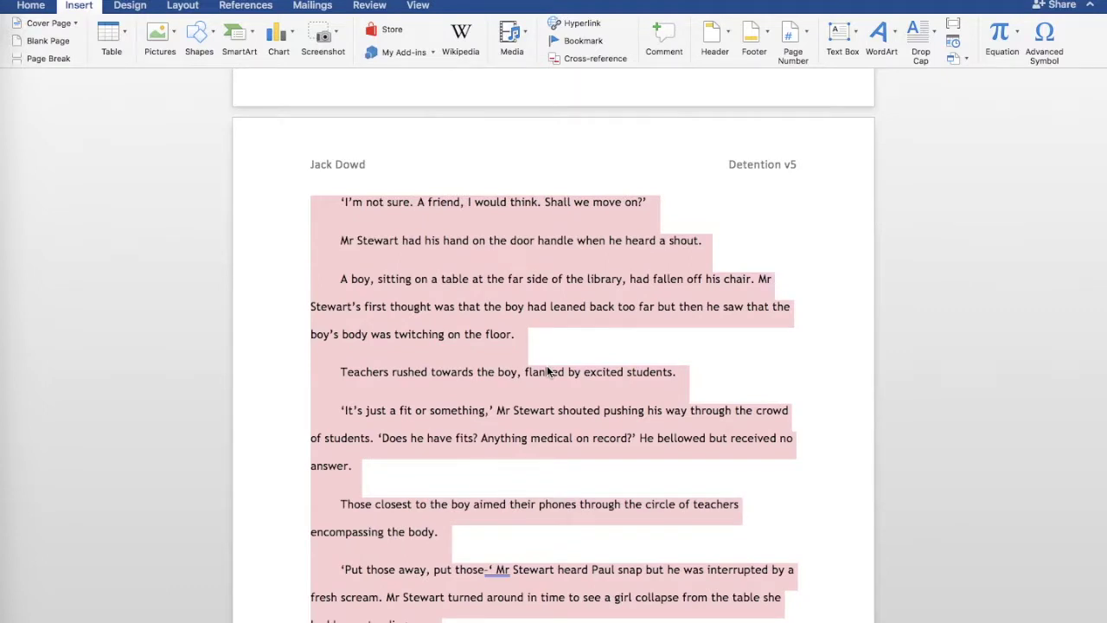
left_click(598, 296)
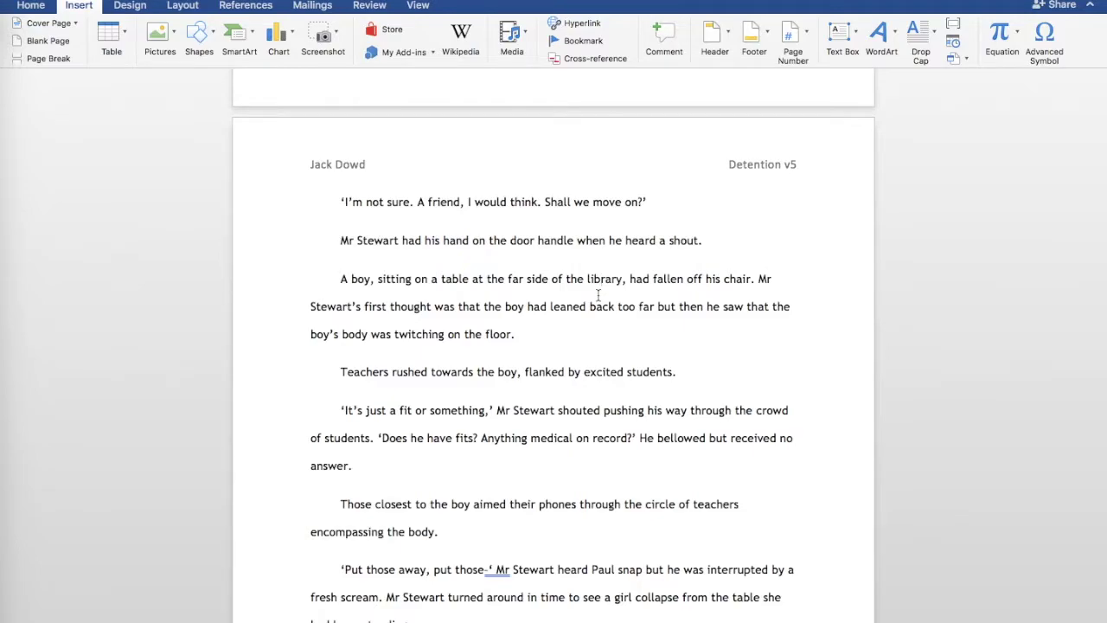
key("ctrl+Up")
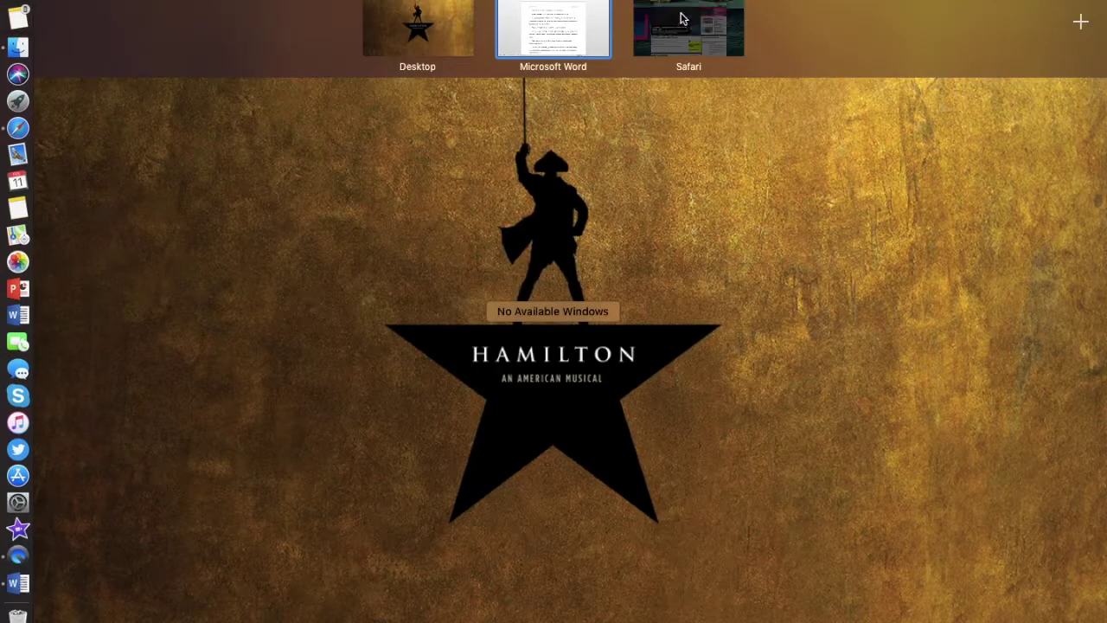
- Switch to Safari on BBC Writersroom and go to the Script Library page
left_click(682, 18)
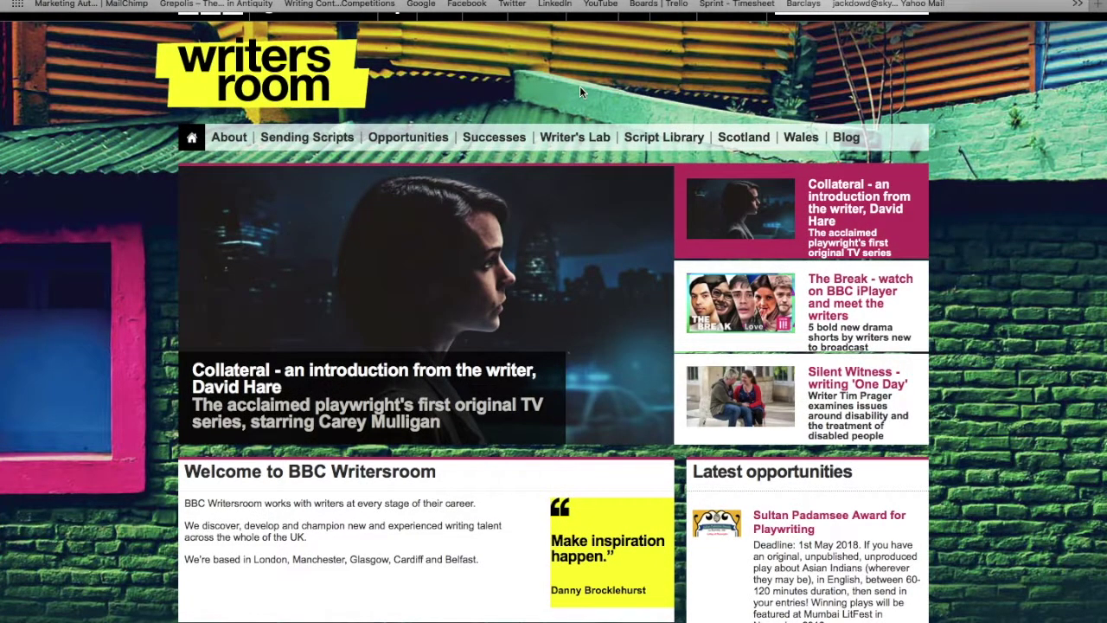
scroll(580, 86, "up", 1)
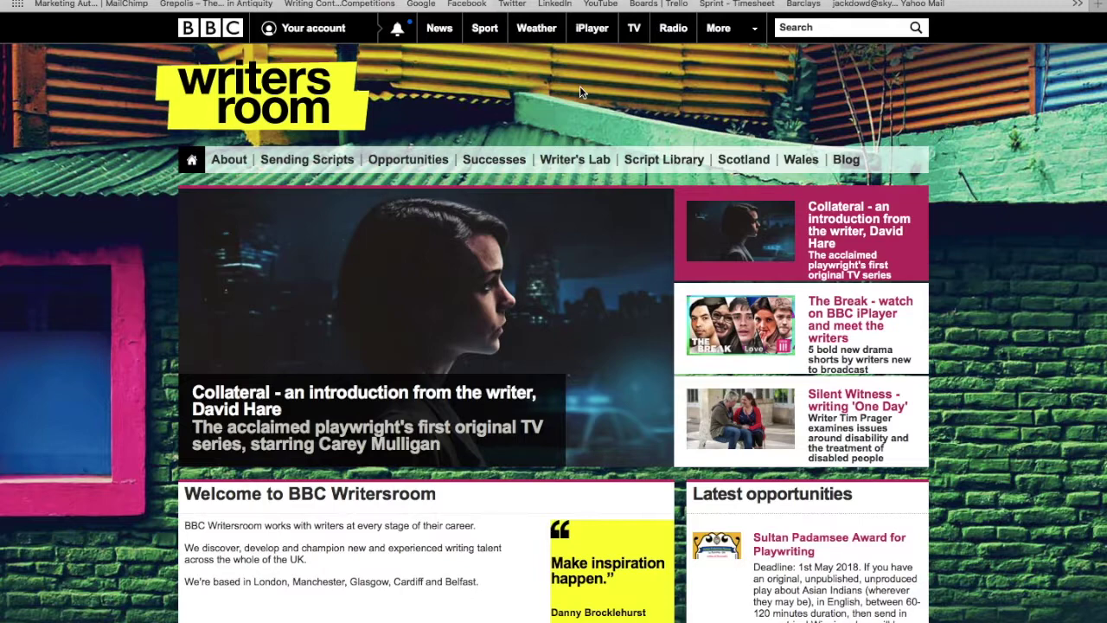
left_click(648, 169)
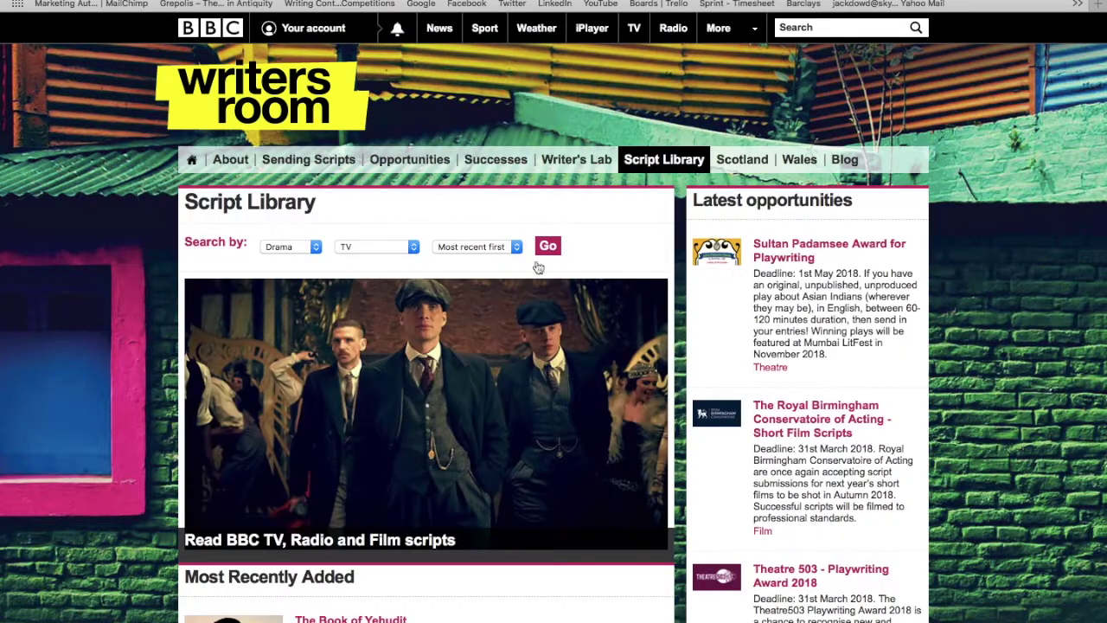
- Open the 'Doctor Who - Series 9, Episode 10 & Series 10, Episode 3' scripts page
scroll(495, 320, "down", 2)
scroll(495, 320, "down", 5)
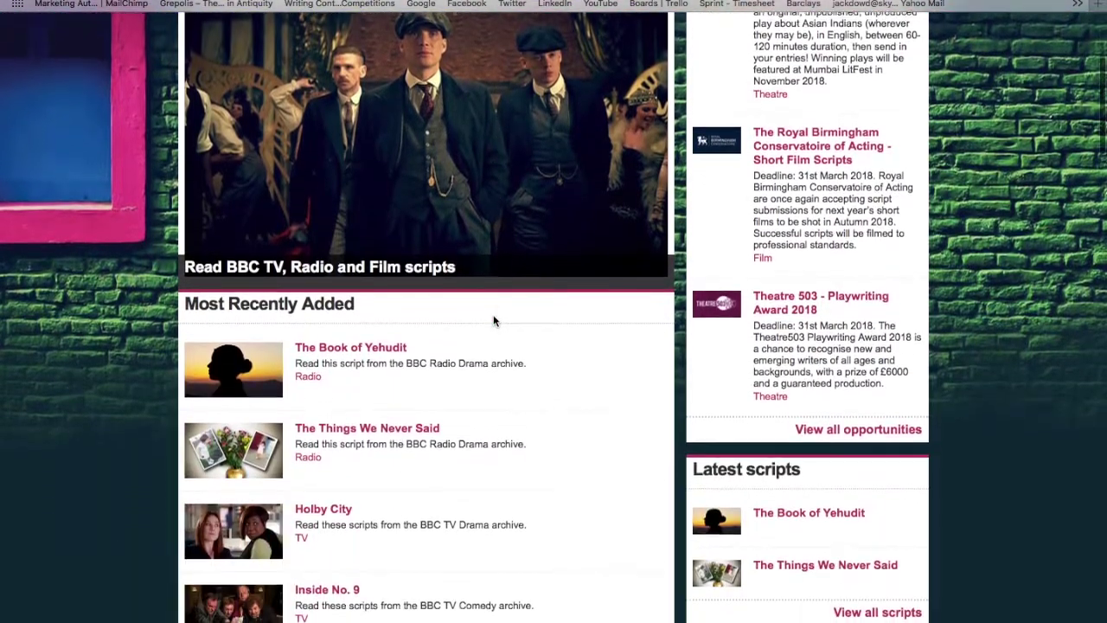
scroll(494, 321, "down", 3)
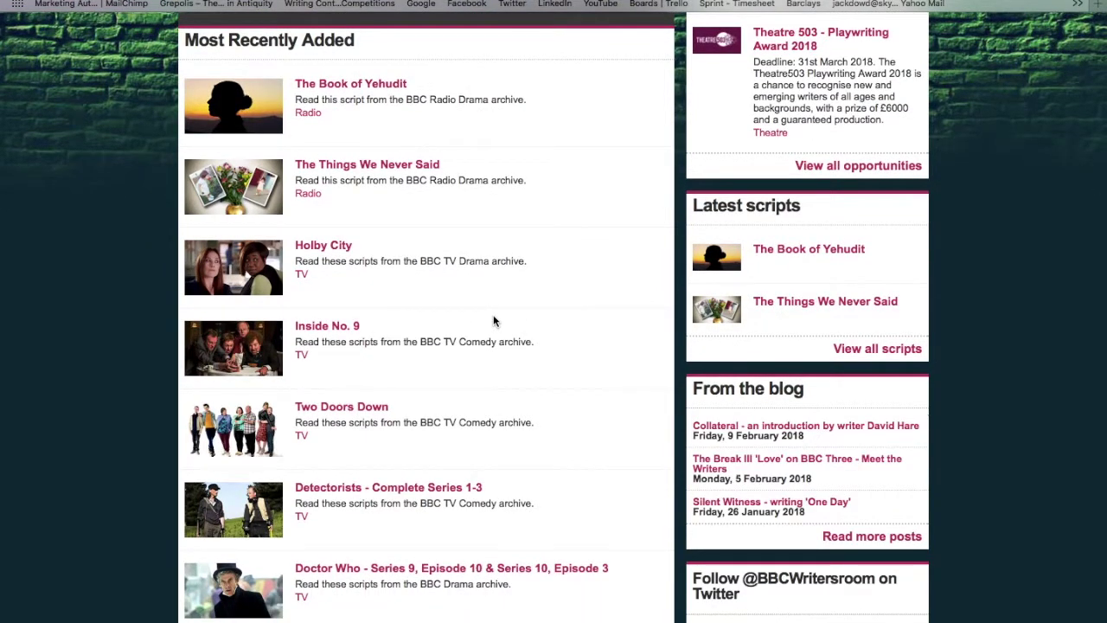
scroll(494, 322, "down", 3)
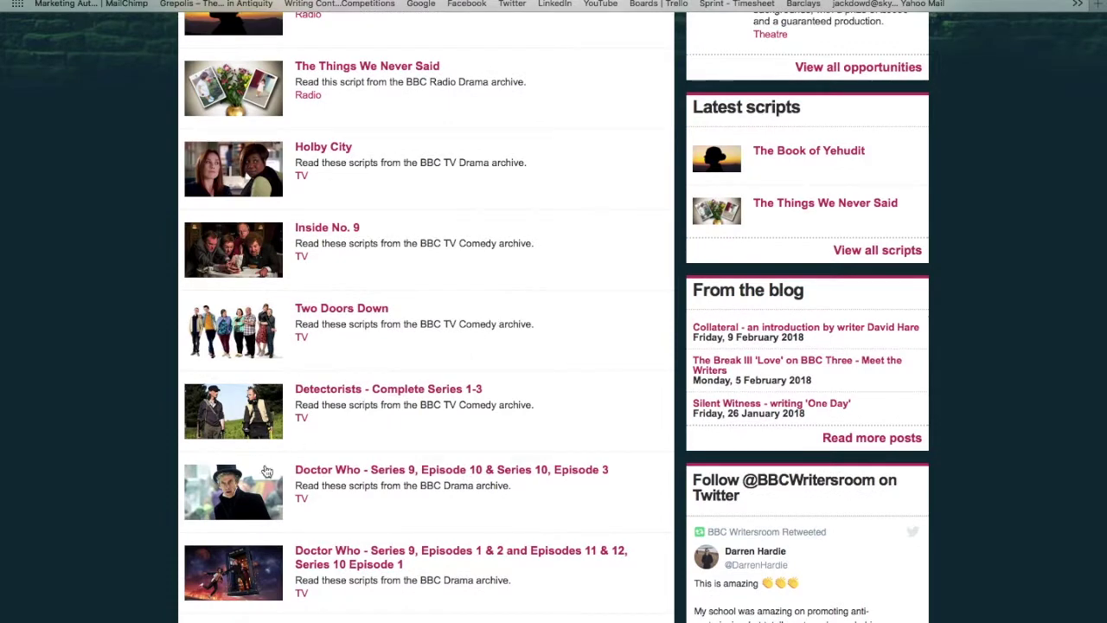
left_click(326, 471)
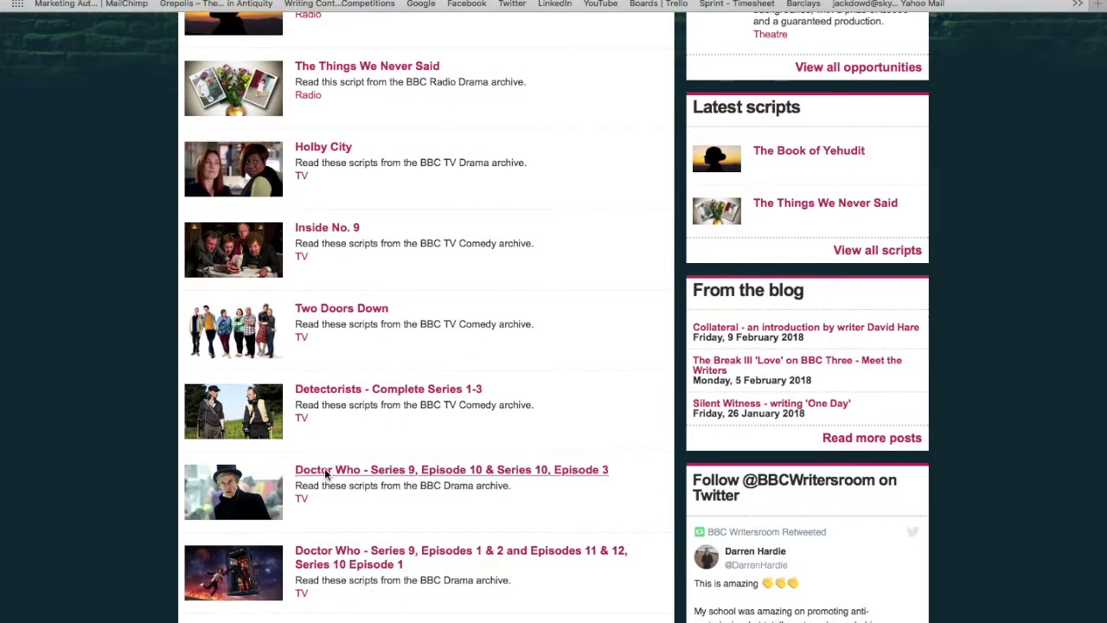
scroll(326, 474, "down", 2)
scroll(324, 468, "down", 5)
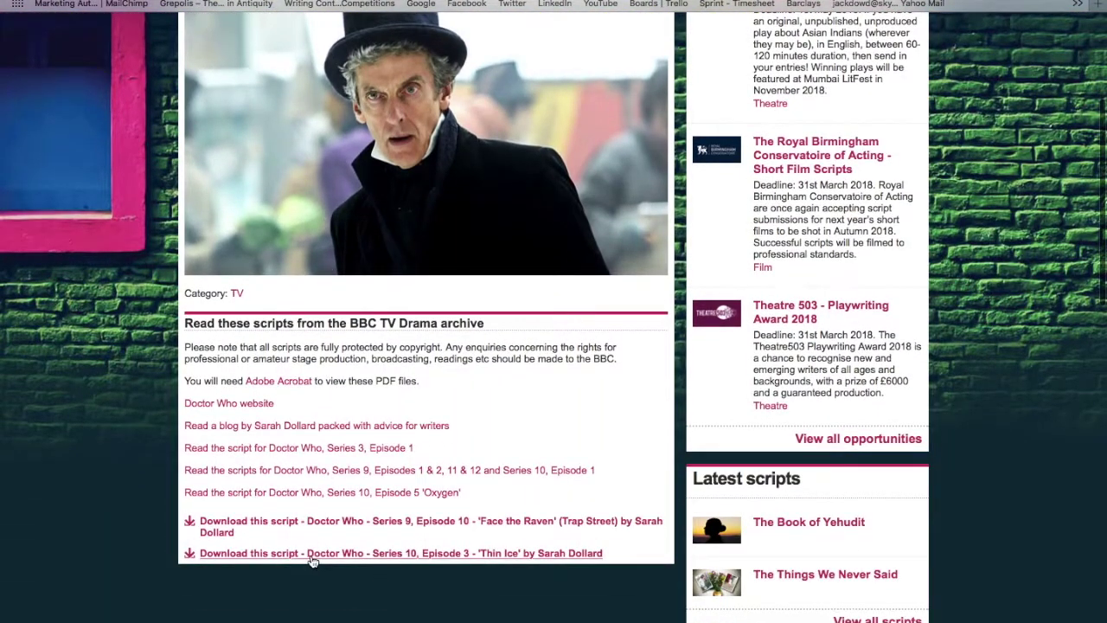
- Open the 'Thin Ice' Series 10 Episode 3 script PDF and scroll through its opening pages
left_click(311, 556)
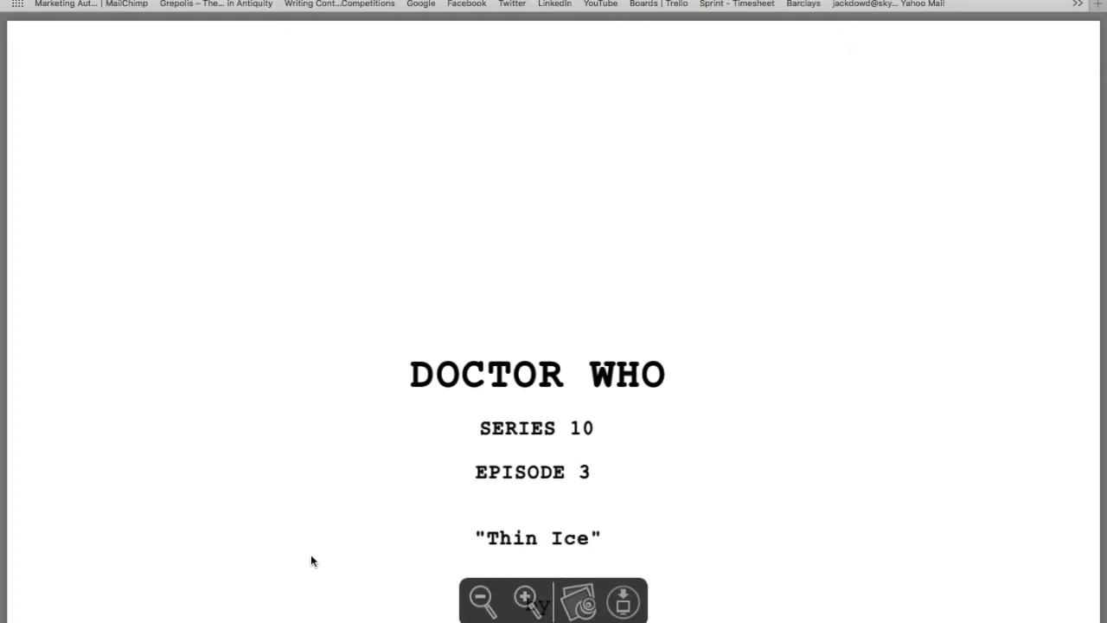
scroll(312, 554, "down", 3)
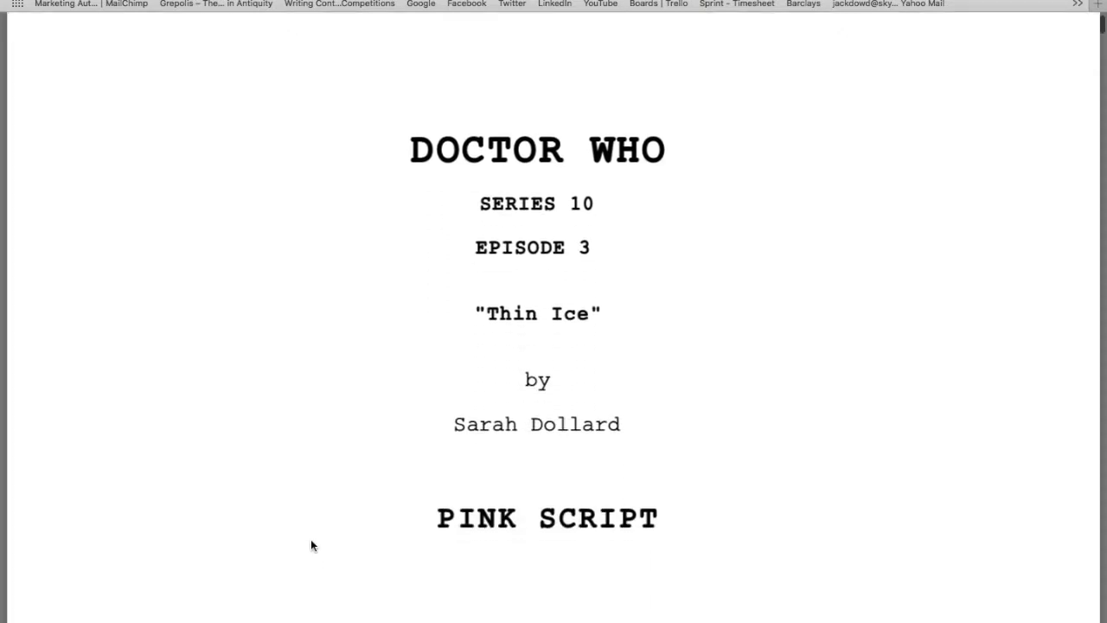
scroll(312, 541, "down", 10)
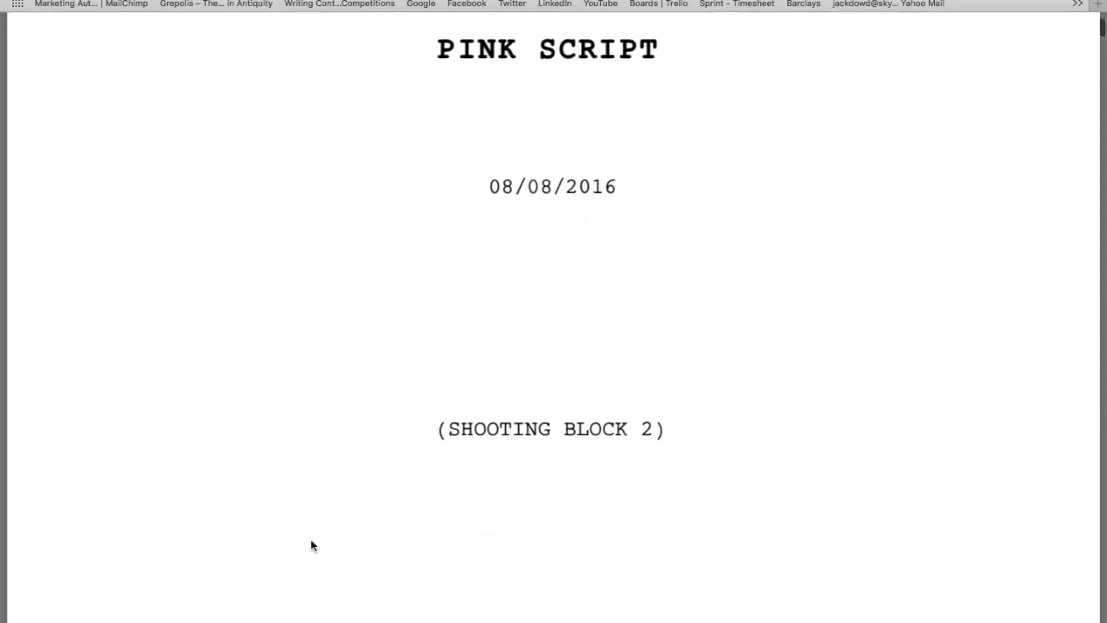
scroll(313, 545, "down", 9)
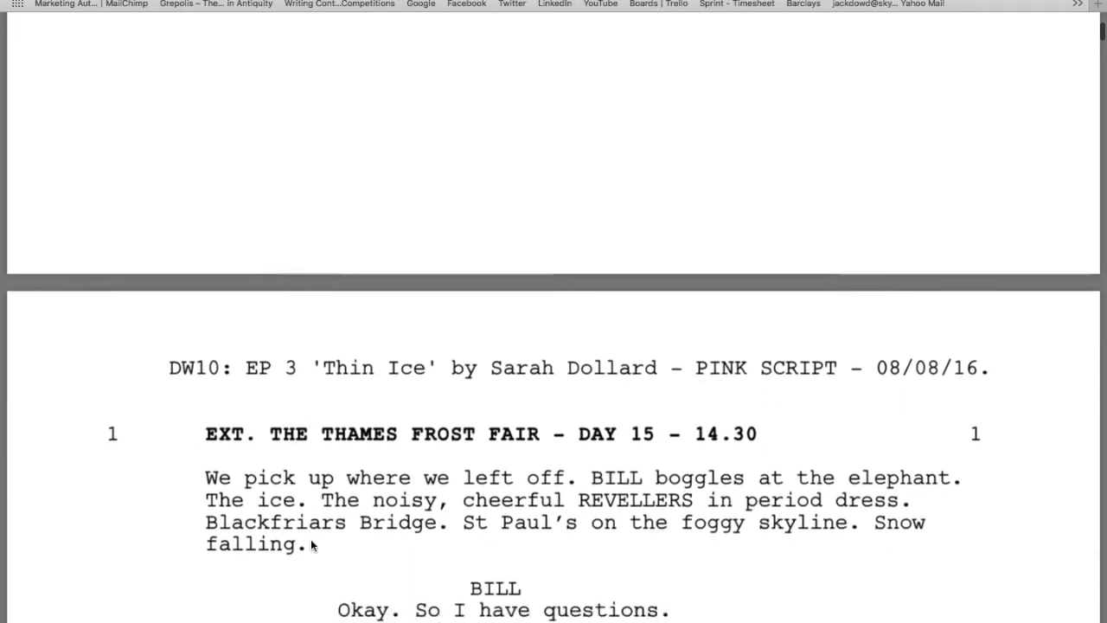
scroll(311, 541, "down", 1)
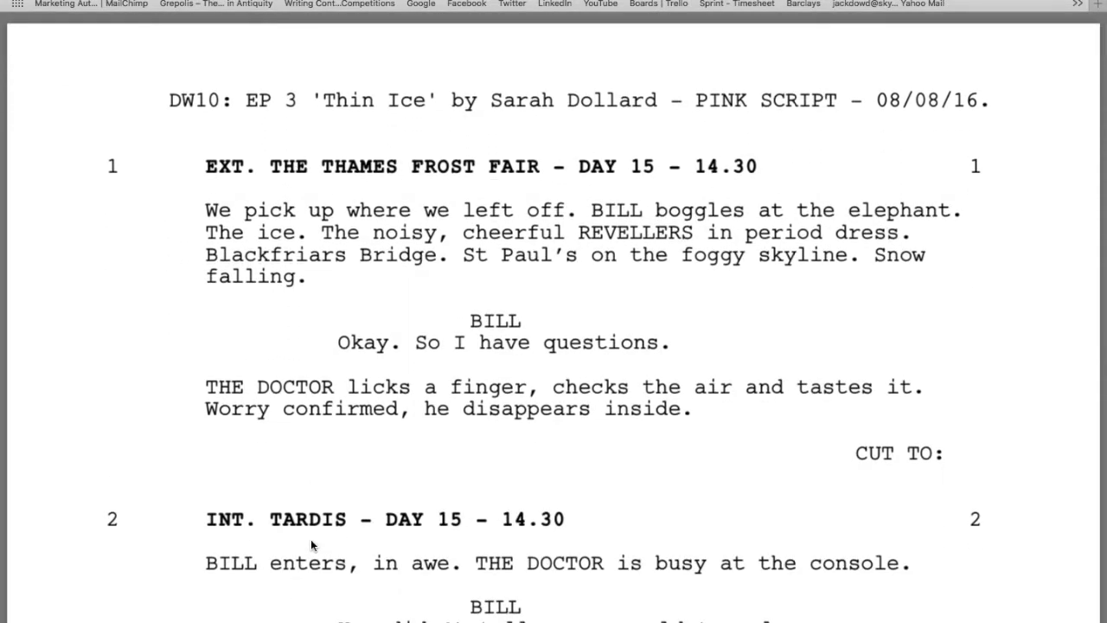
scroll(311, 539, "down", 4)
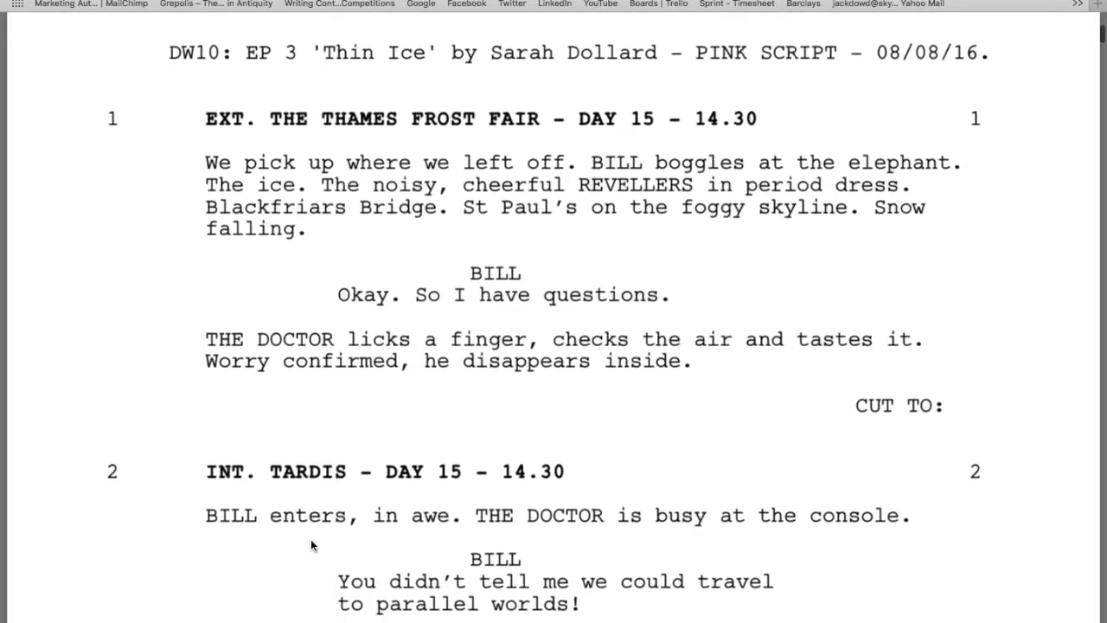
scroll(311, 539, "down", 20)
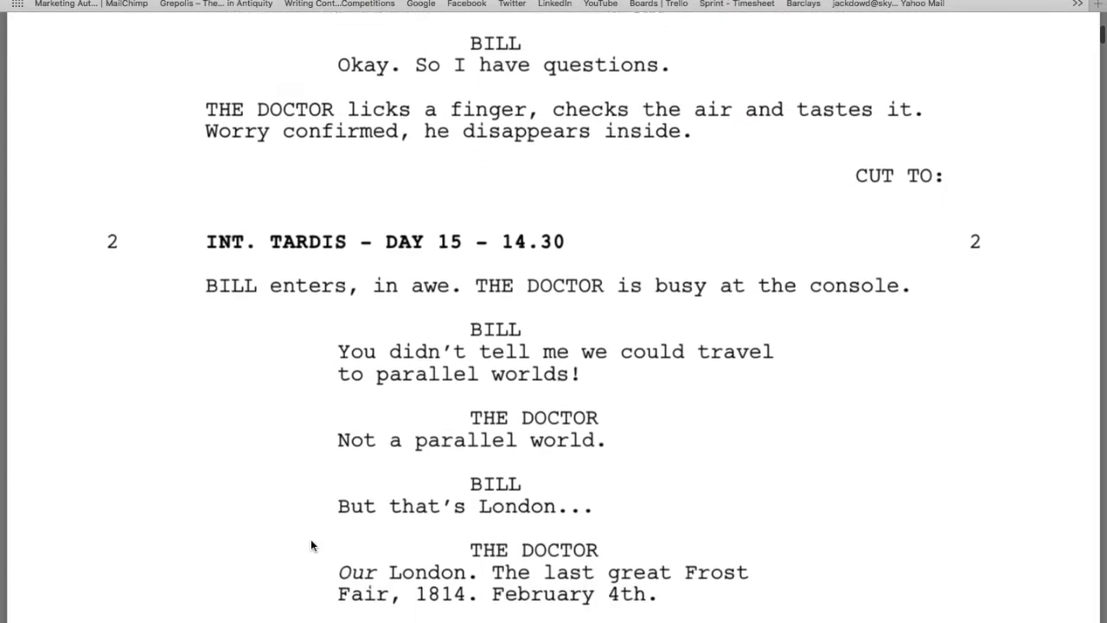
scroll(310, 539, "down", 20)
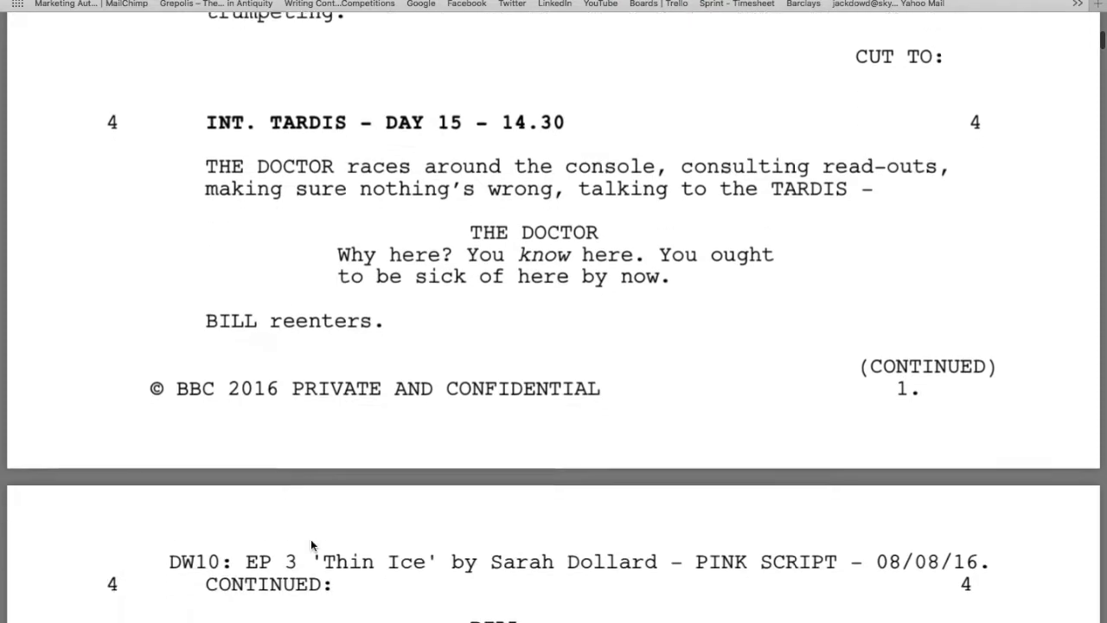
- Return to the Script Library and open the TV category dropdown listing script categories
key("super+Left")
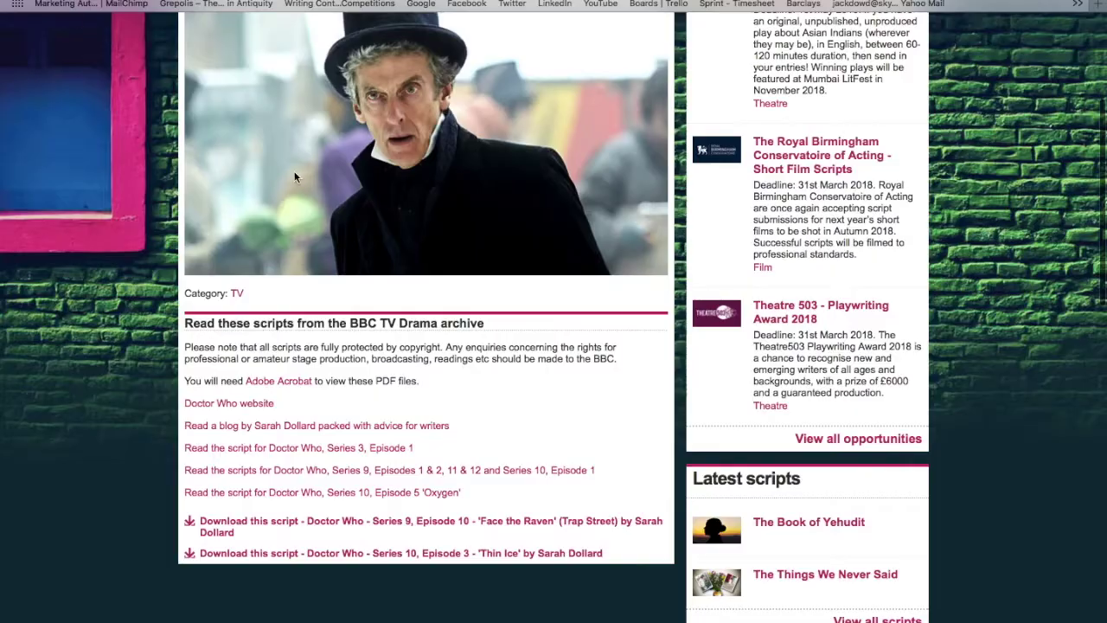
scroll(554, 346, "up", 15)
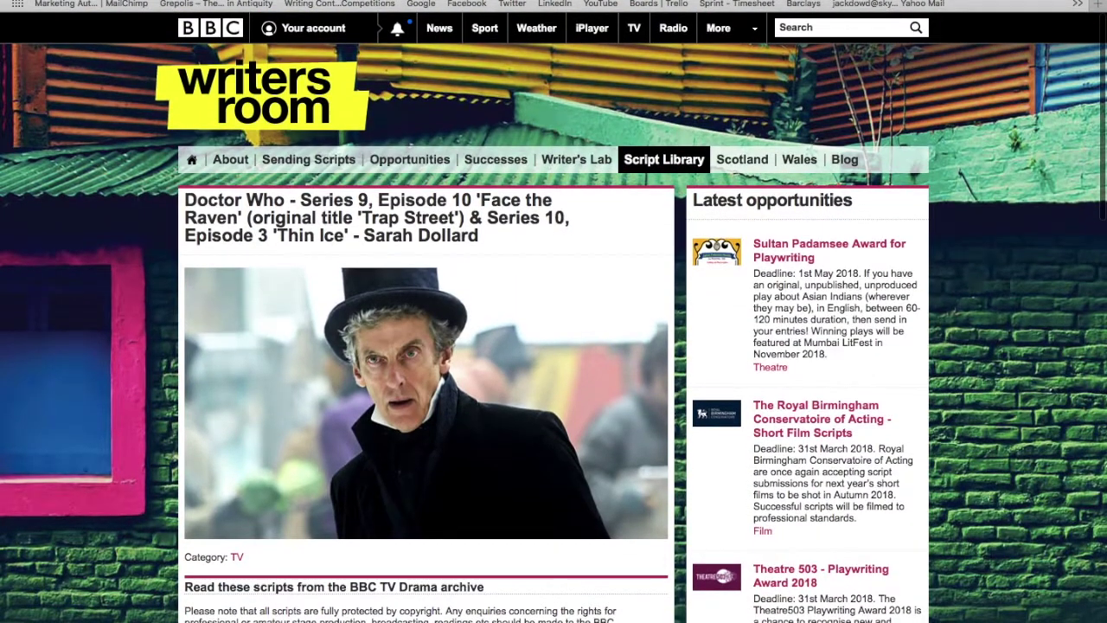
scroll(367, 231, "down", 20)
scroll(470, 337, "up", 20)
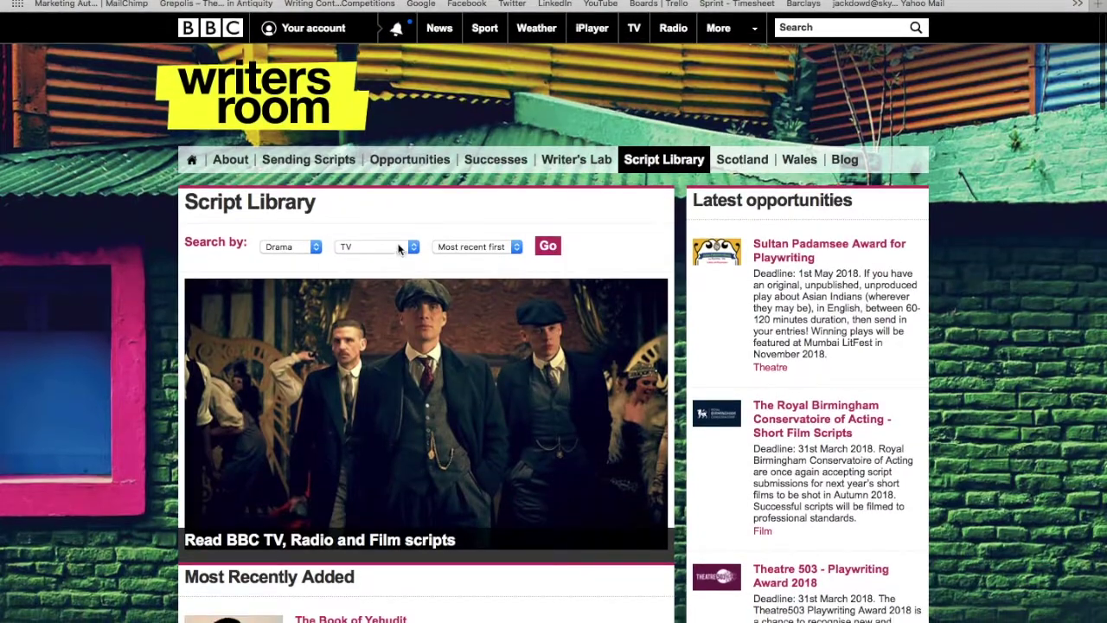
left_click(398, 246)
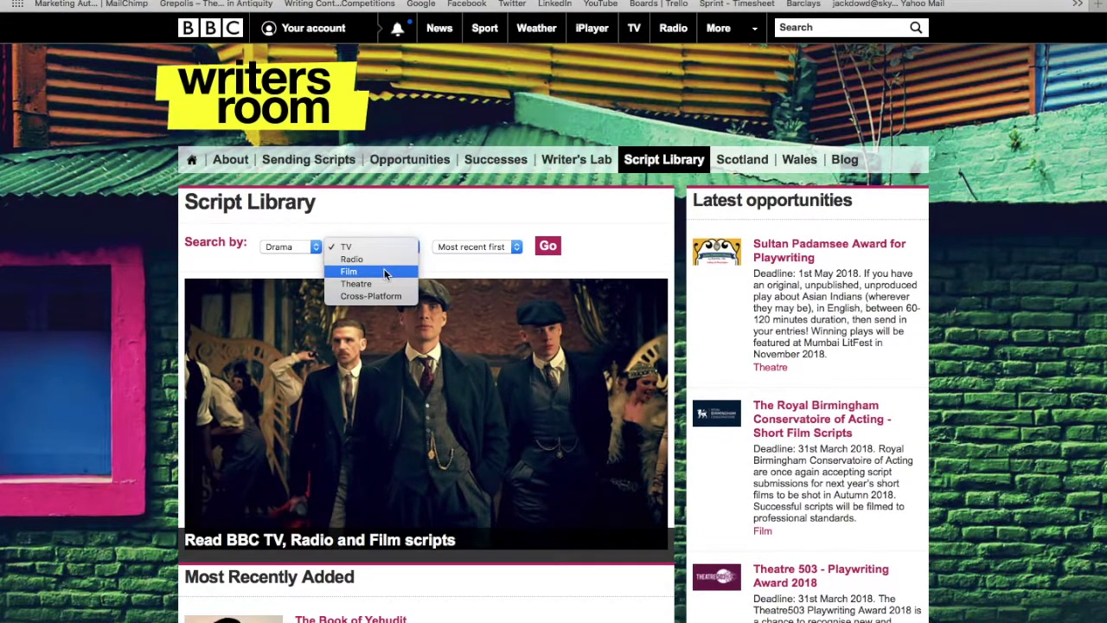